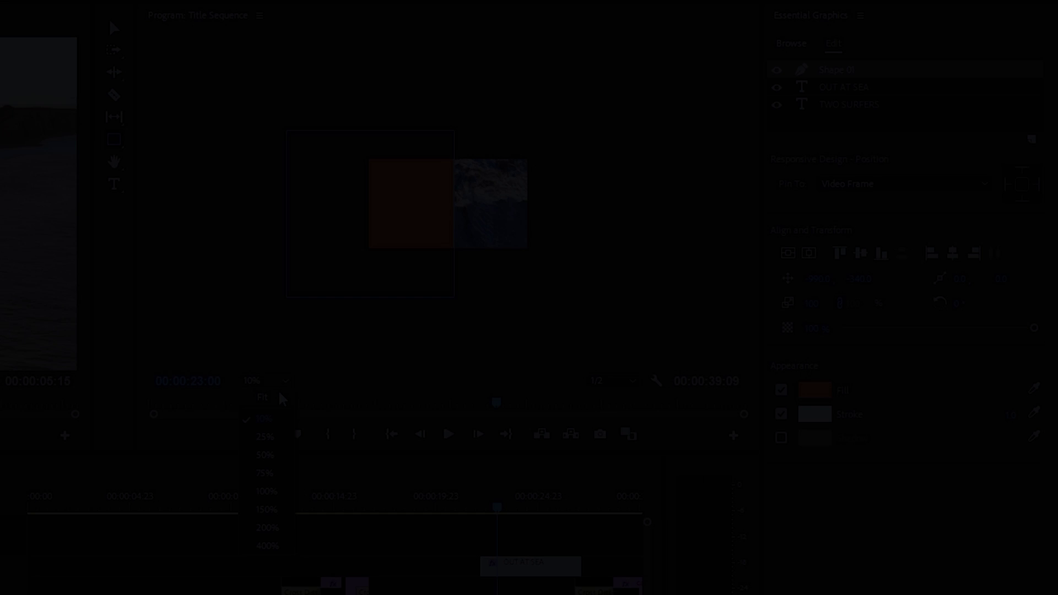
Reset the monitor zoom to Fit and move Shape 01 below the title text layers
click(279, 397)
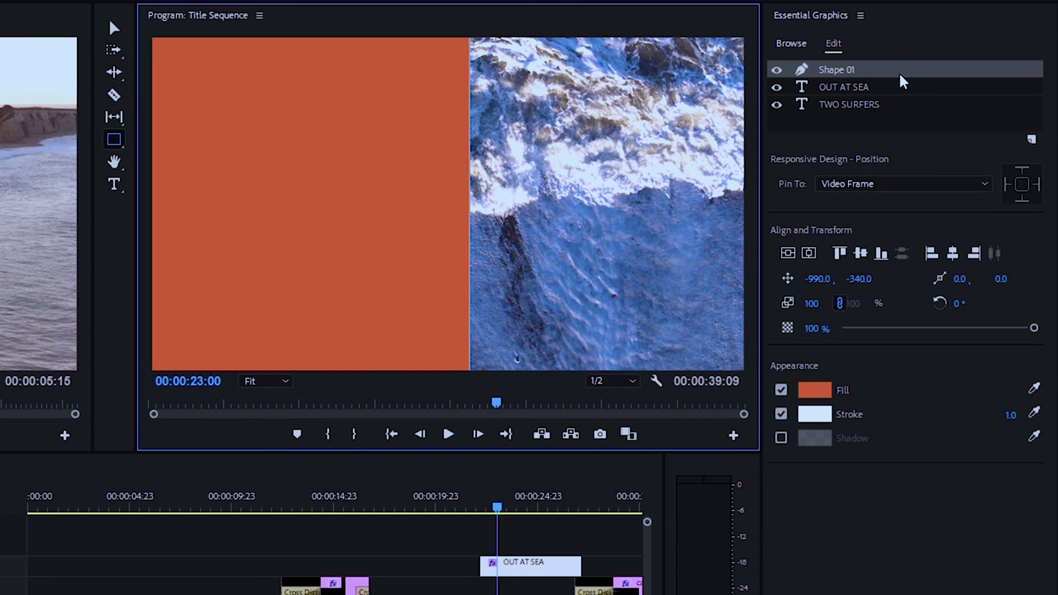
click(900, 74)
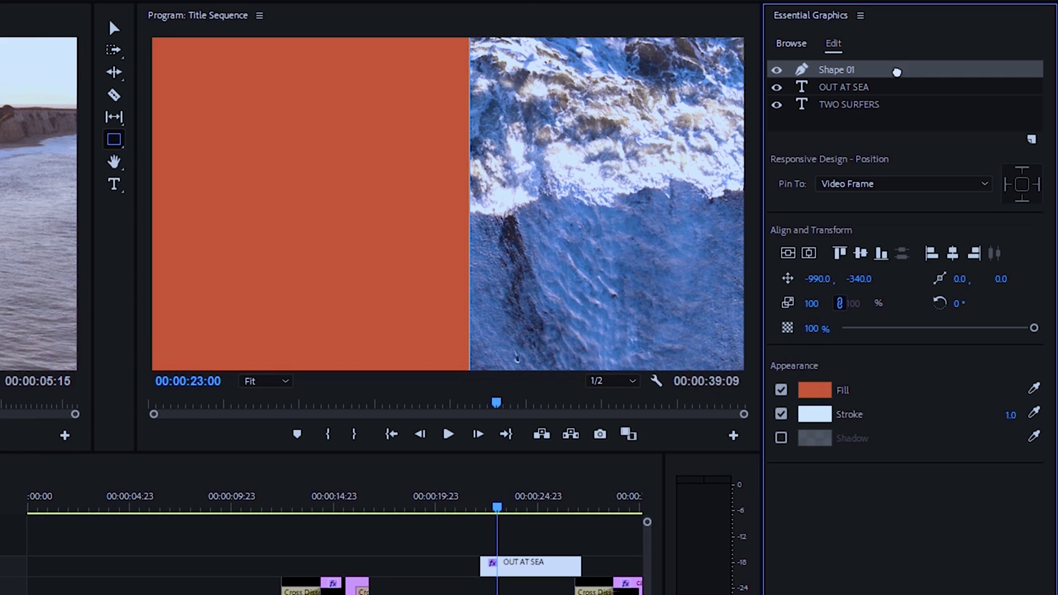
drag(897, 71, 917, 121)
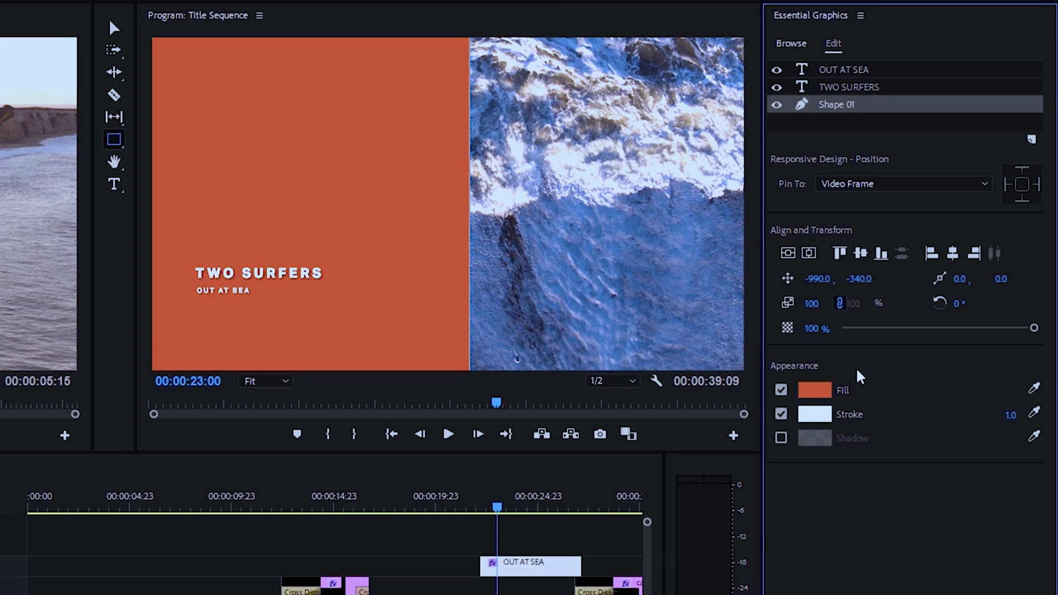
Change Shape 01's solid orange fill to a Linear Gradient in the Color Picker
click(818, 392)
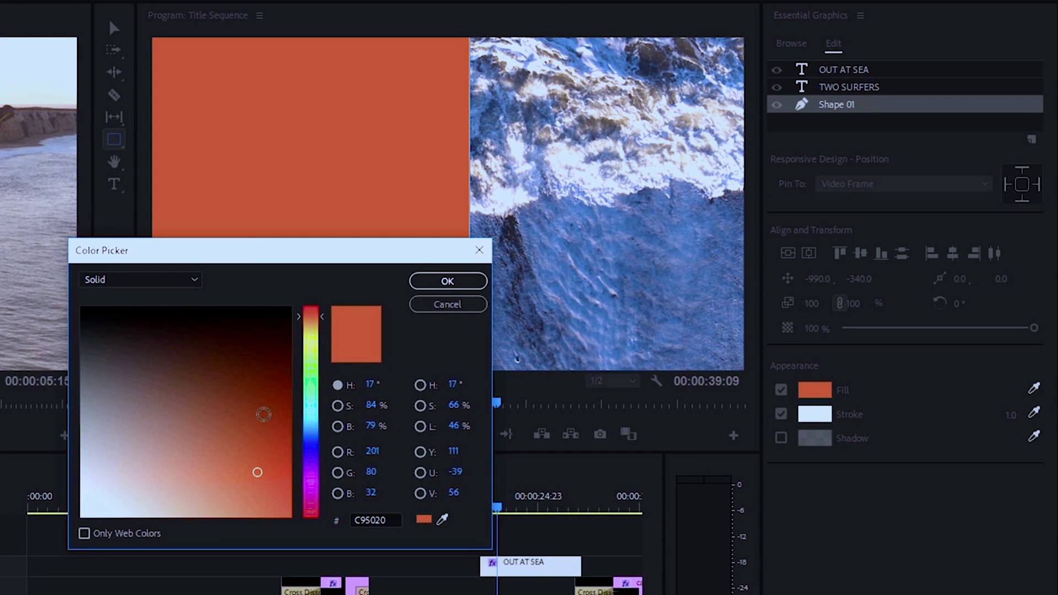
mouse_move(177, 380)
mouse_down()
mouse_move(43, 246)
mouse_move(83, 280)
mouse_up()
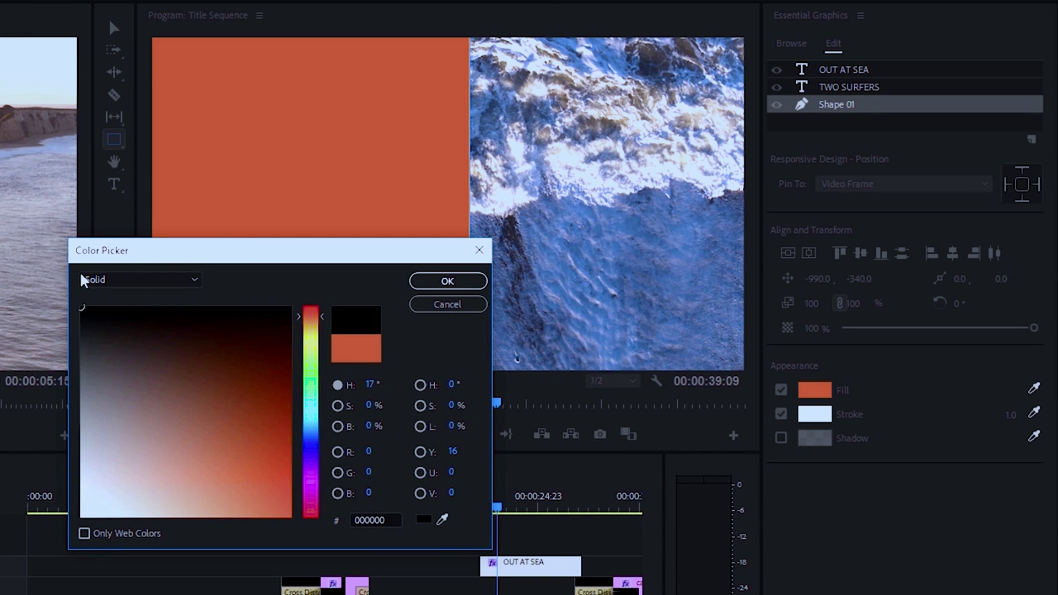
click(120, 284)
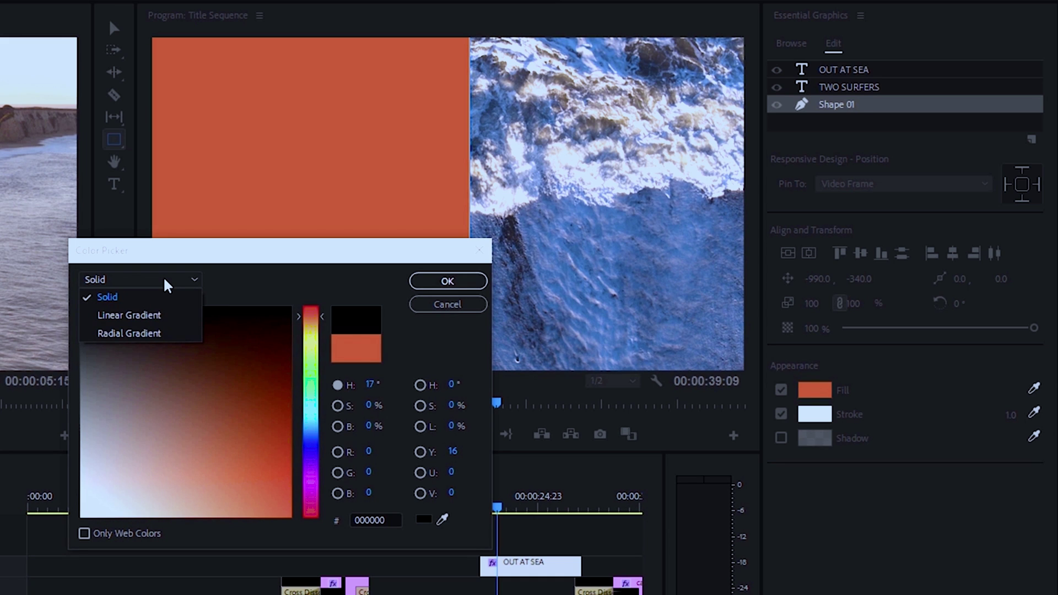
click(176, 319)
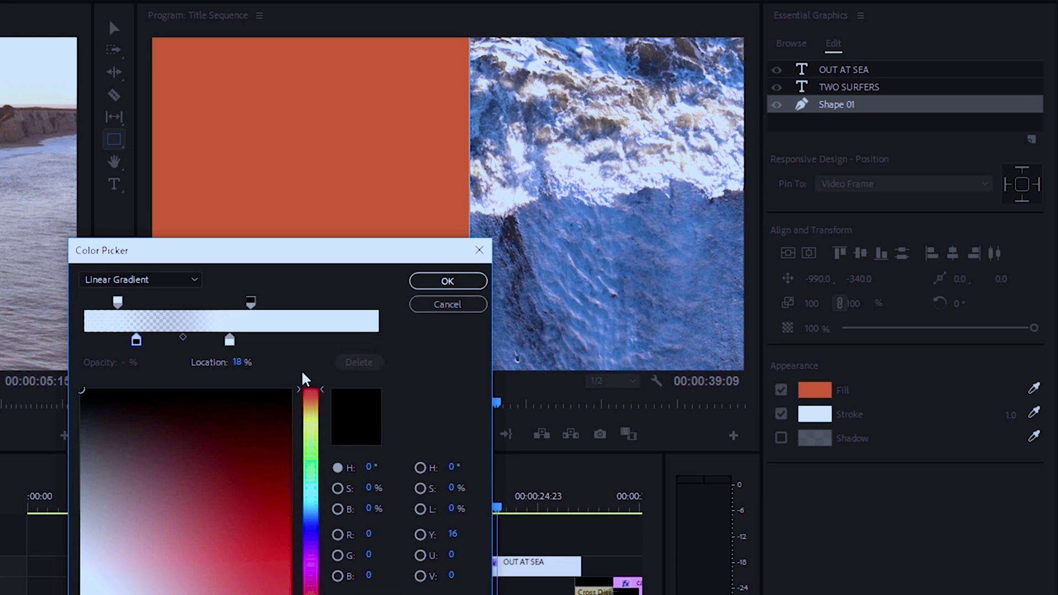
click(450, 281)
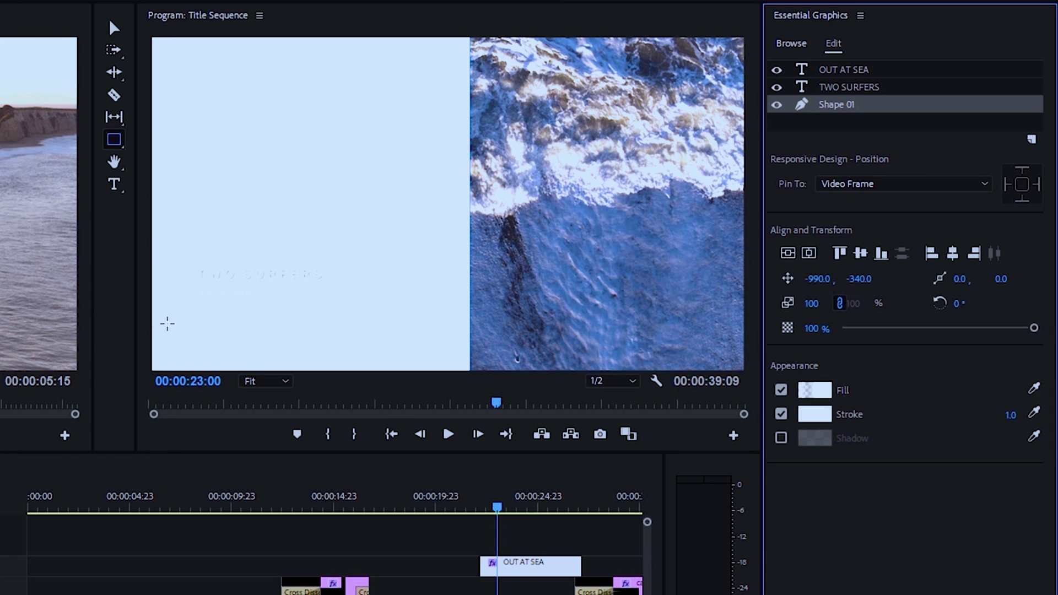
At 10% zoom, stretch the gradient's end point right so it fades from clear to pale blue
click(275, 384)
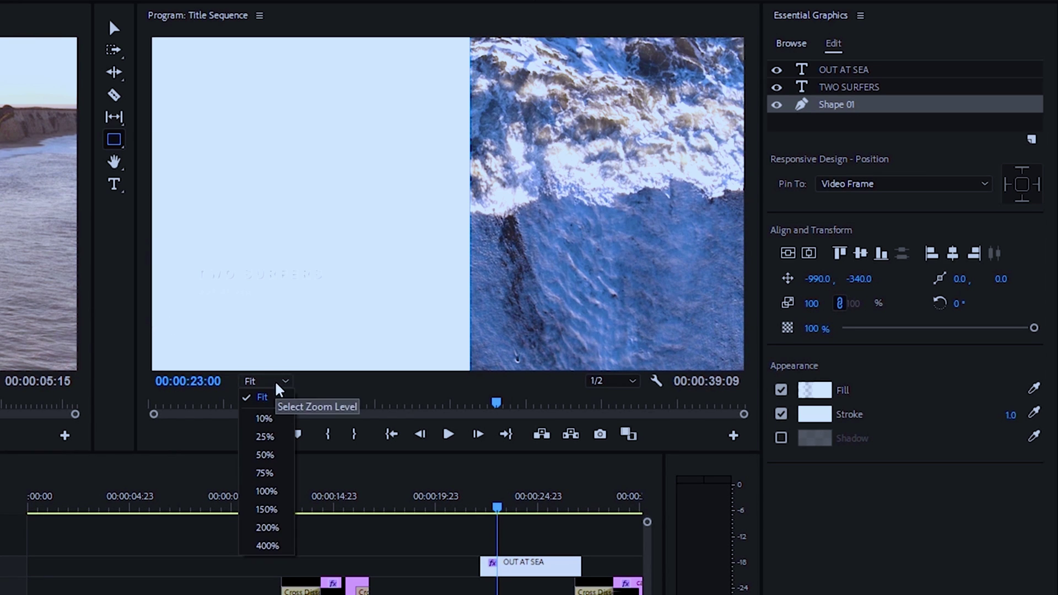
click(278, 417)
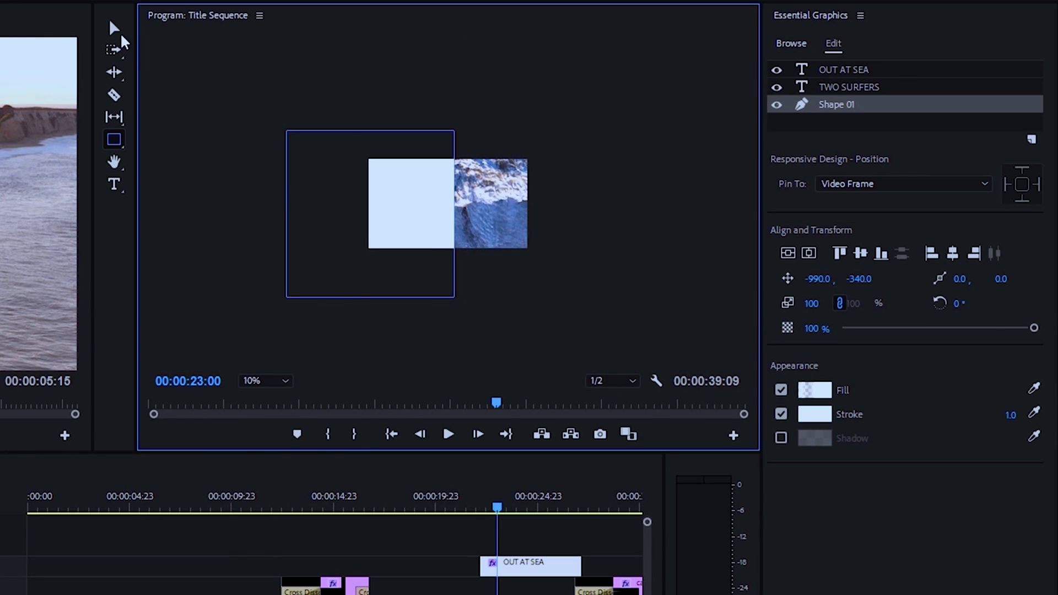
click(115, 28)
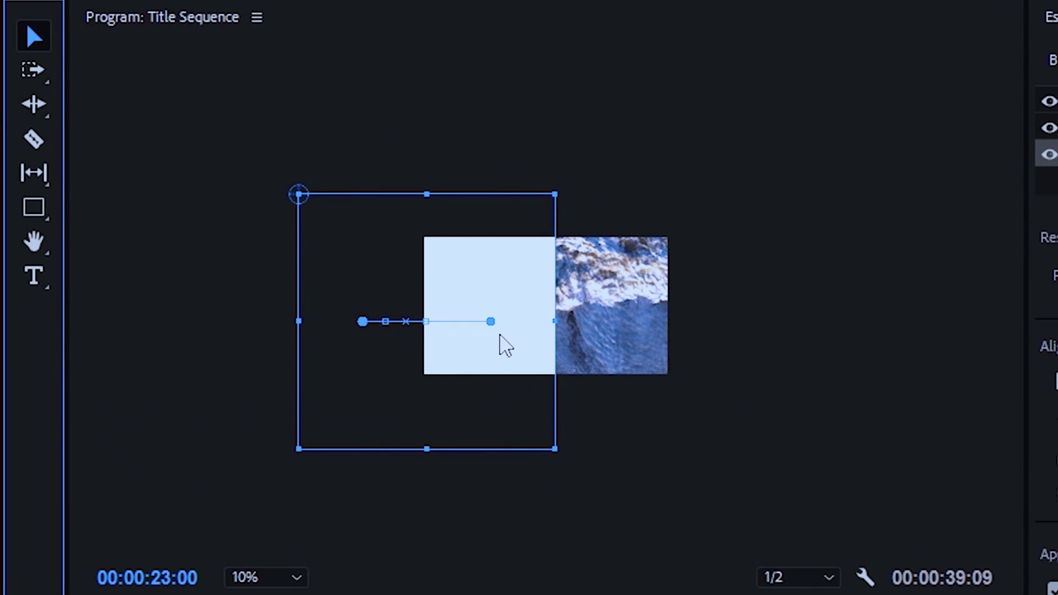
drag(490, 321, 739, 329)
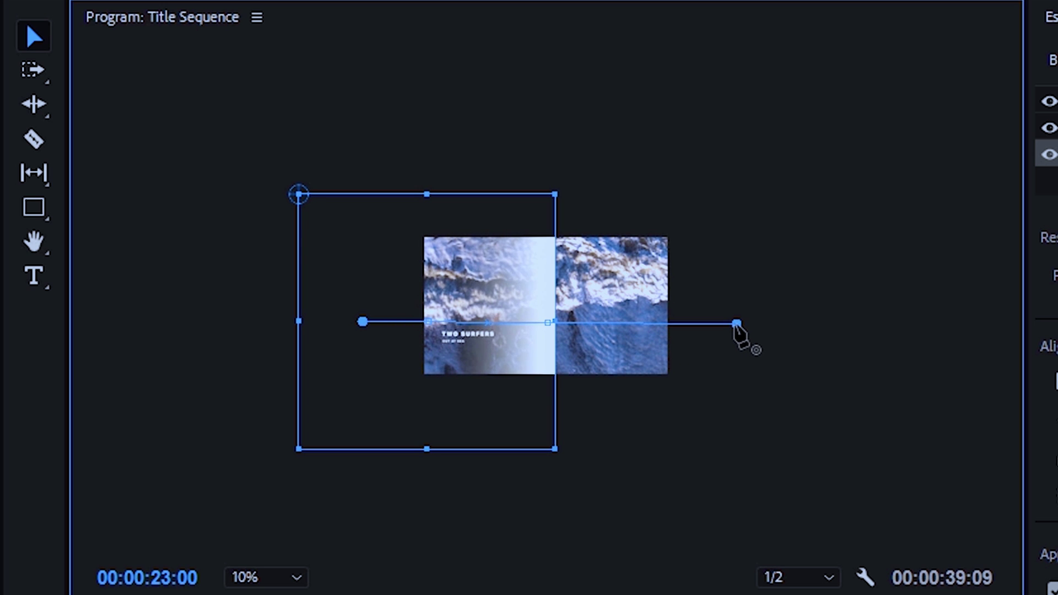
click(284, 577)
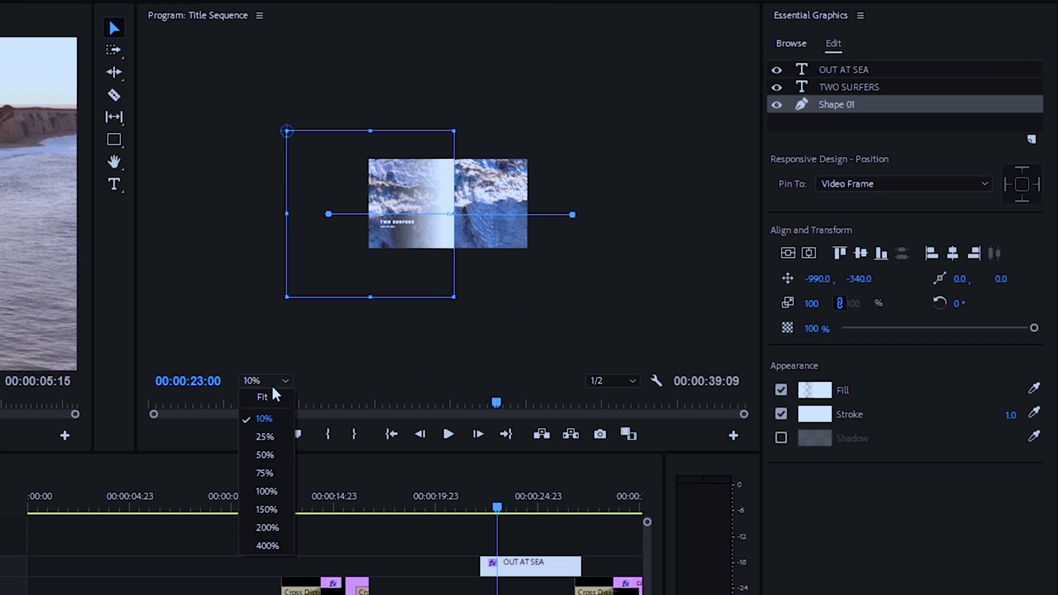
click(274, 393)
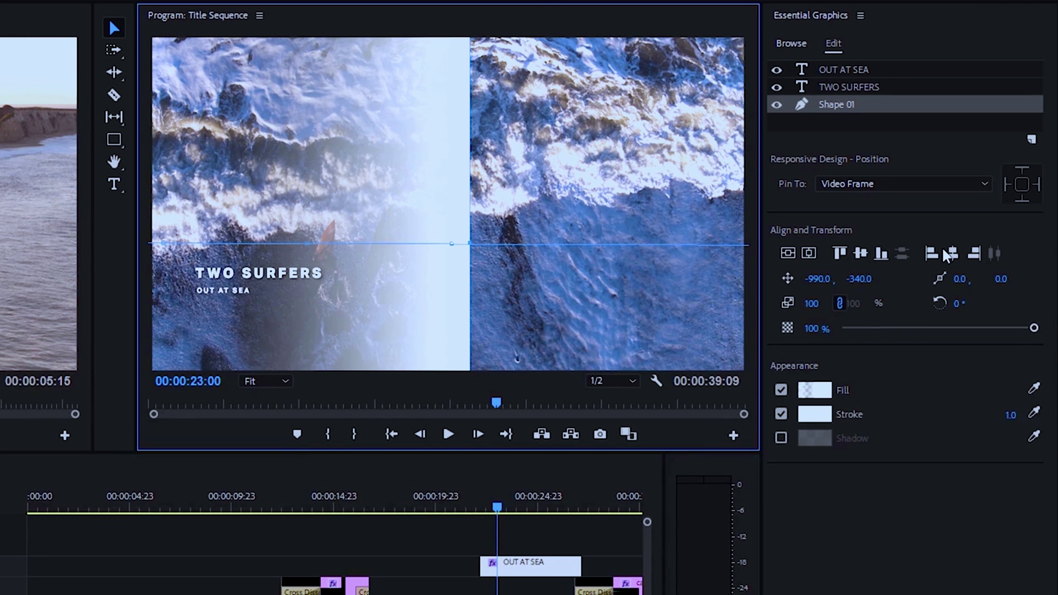
Rotate the gradient shape to 30° and move it up and right behind the title
click(955, 303)
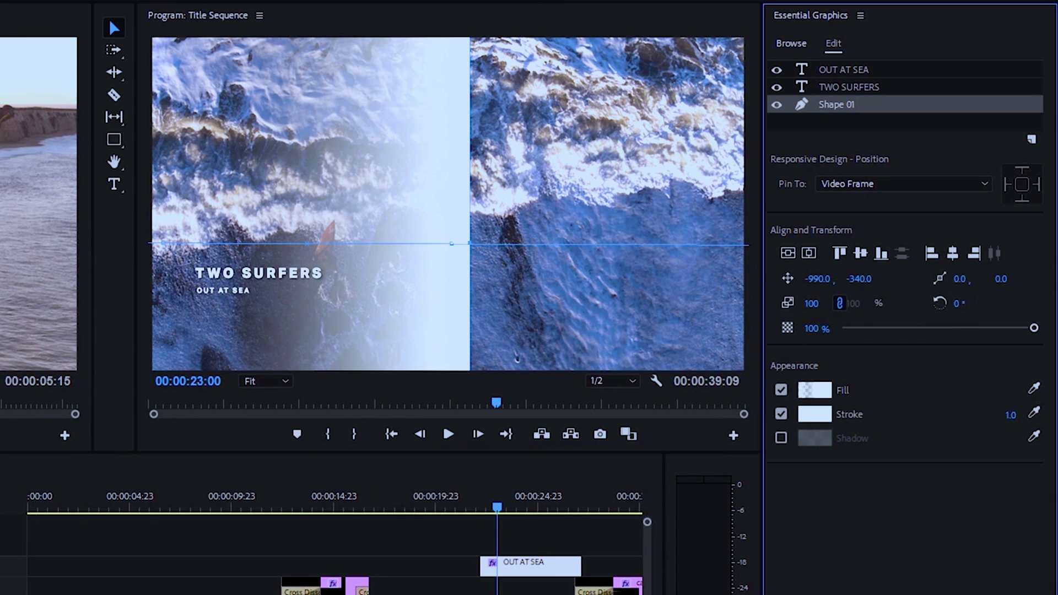
text(15)
key(Return)
key(Up)
key(Up)
key(Up)
key(Up)
key(Up)
key(Up)
key(Up)
key(Up)
key(Up)
key(Up)
key(Up)
key(Up)
key(Up)
key(Up)
key(Up)
key(Up)
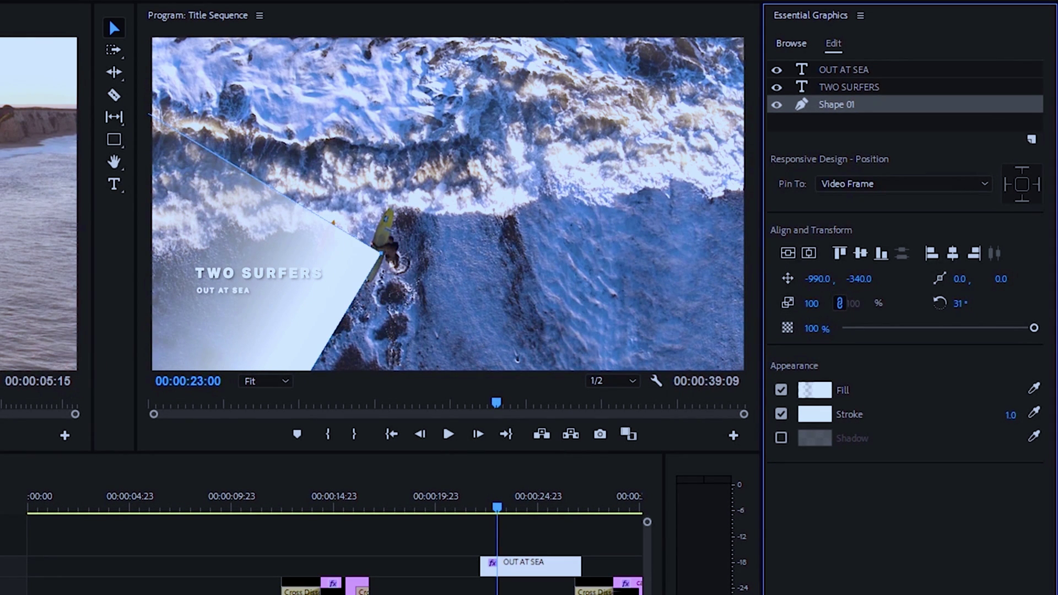
key(Down)
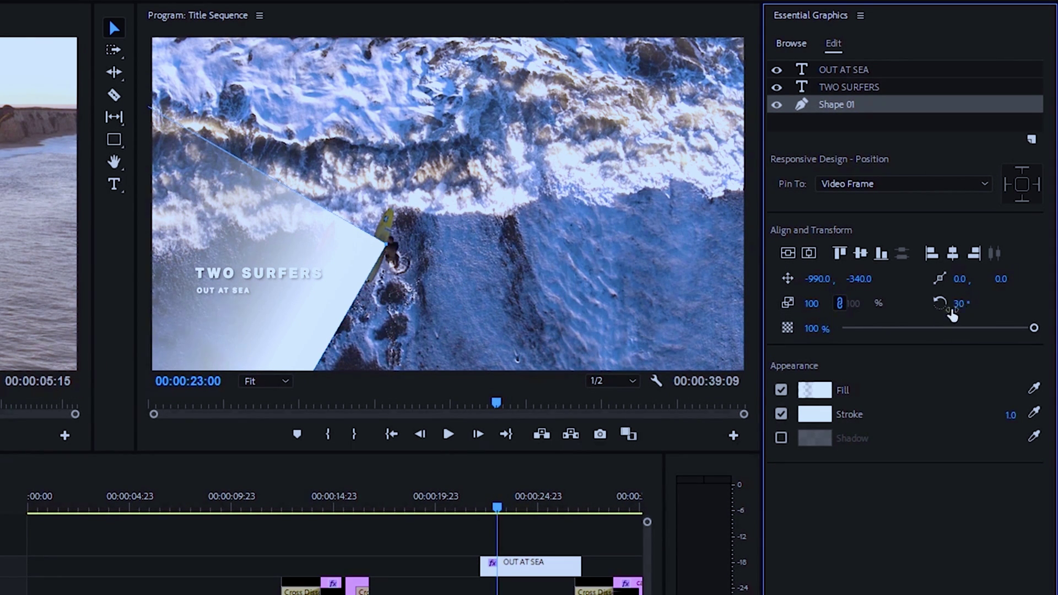
drag(248, 212, 395, 0)
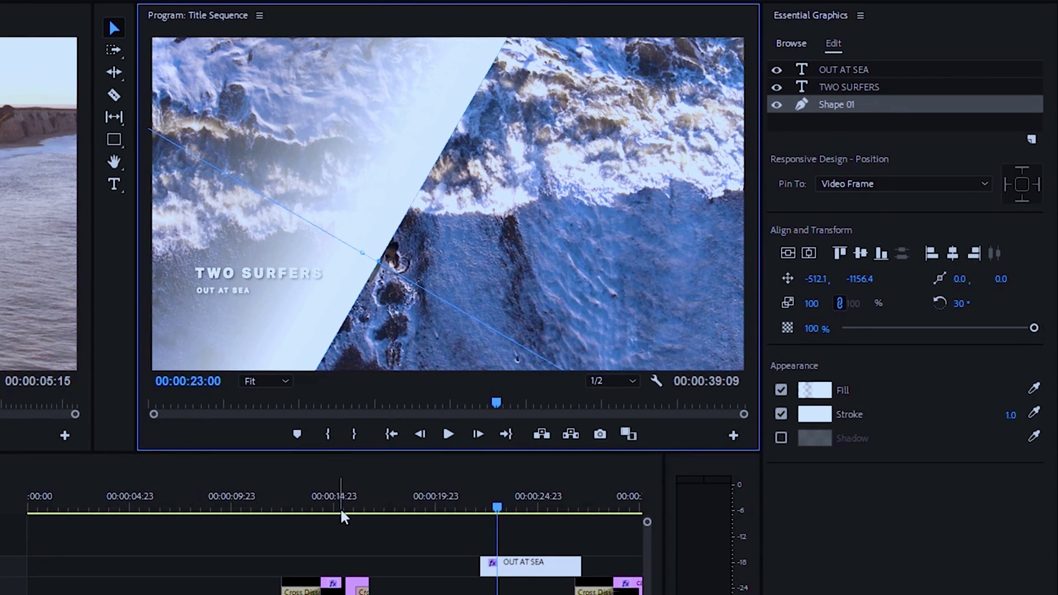
drag(335, 501, 341, 524)
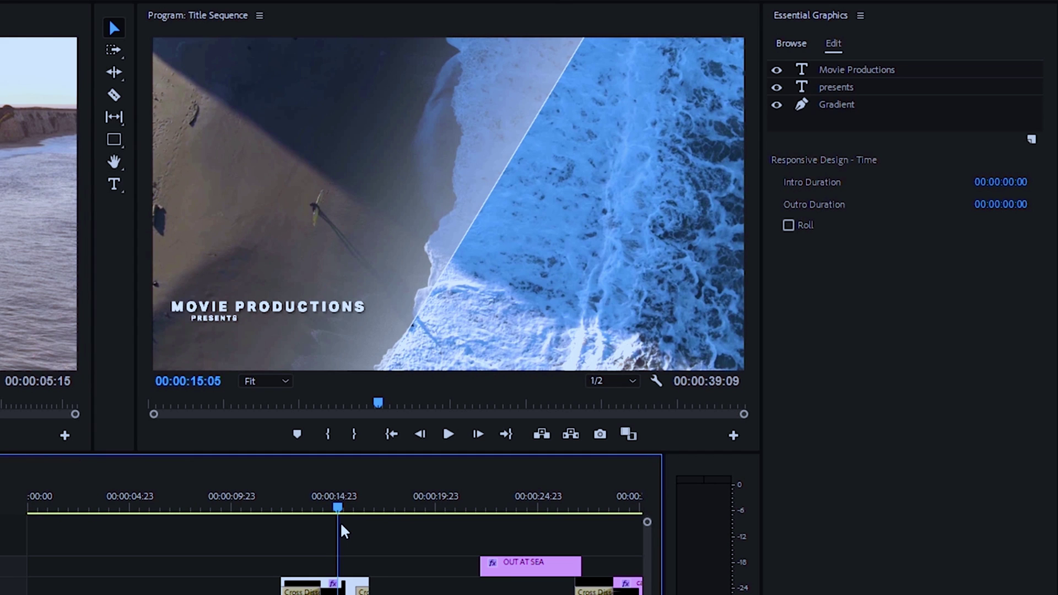
Return to 00:00:24:00 and select Shape 01 in the OUT AT SEA title clip
click(521, 505)
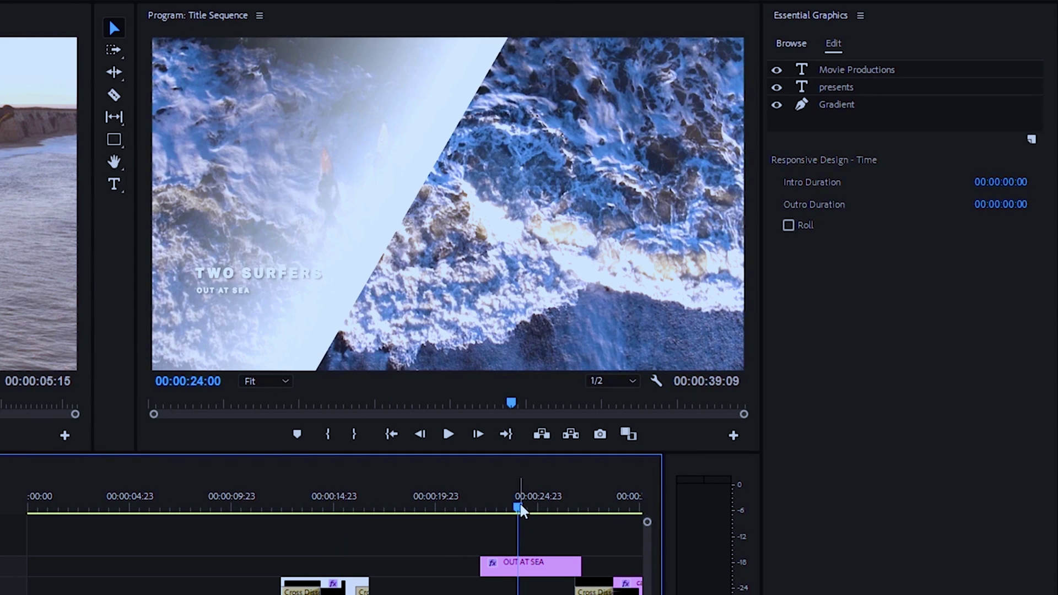
click(537, 571)
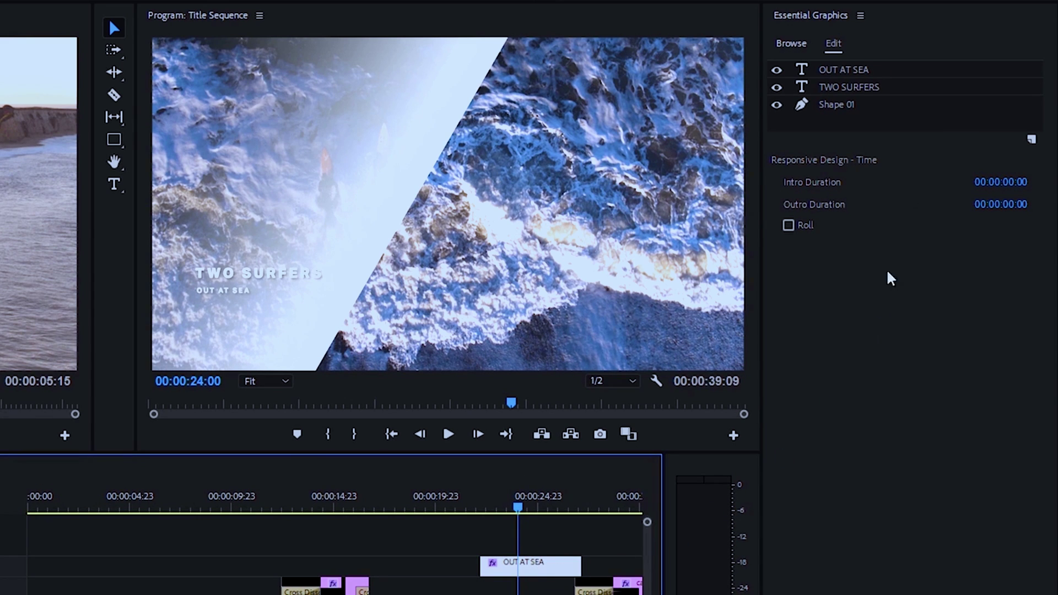
click(910, 106)
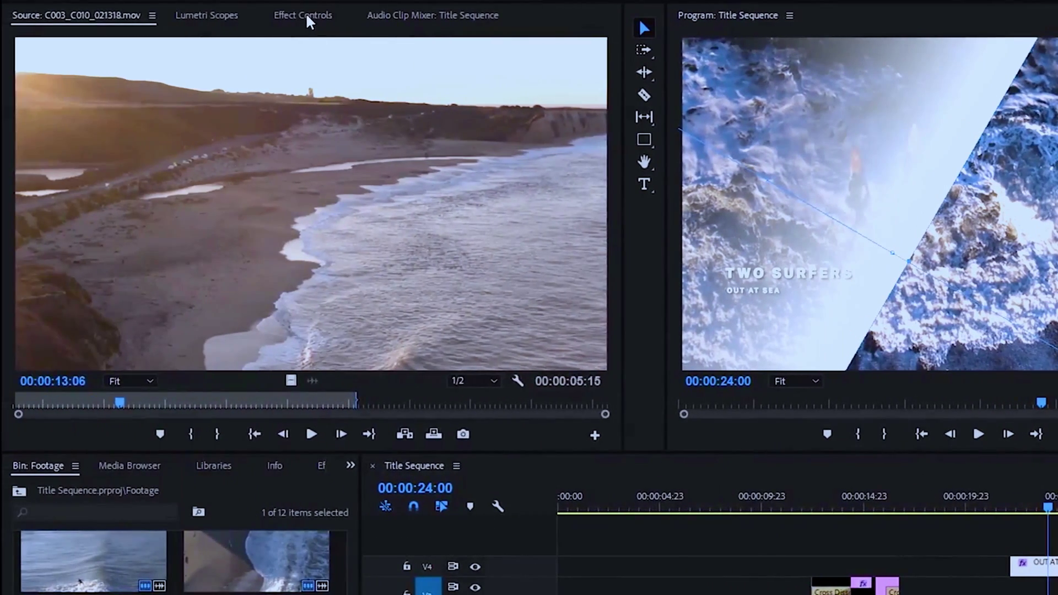
Set Shape 01's end Position keyframe at 00:00:27:02 with Bezier interpolation
click(274, 15)
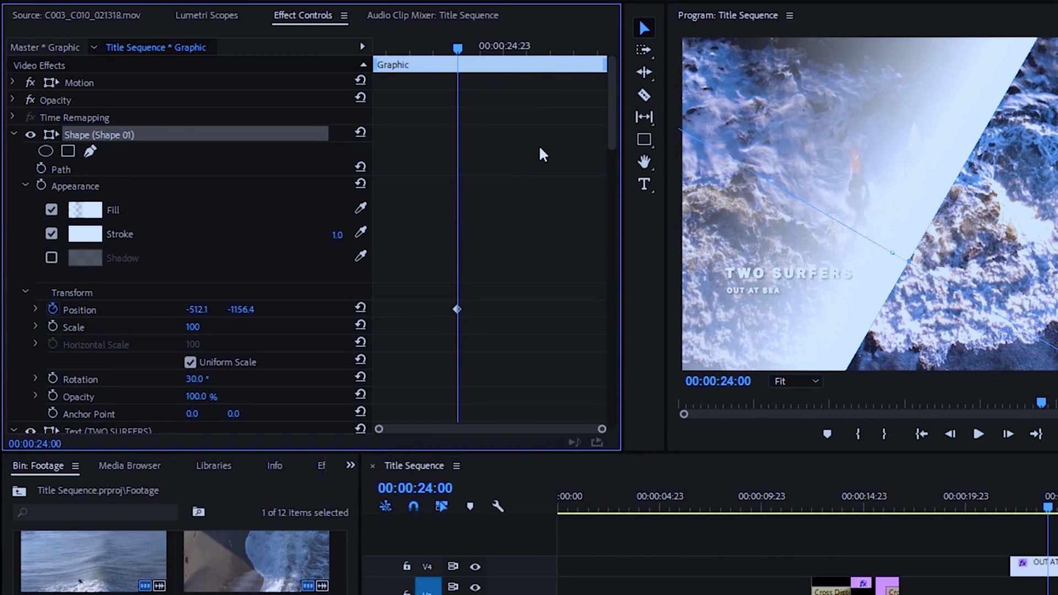
mouse_move(608, 130)
mouse_down()
mouse_move(610, 414)
mouse_move(626, 319)
mouse_move(608, 118)
mouse_up()
click(326, 310)
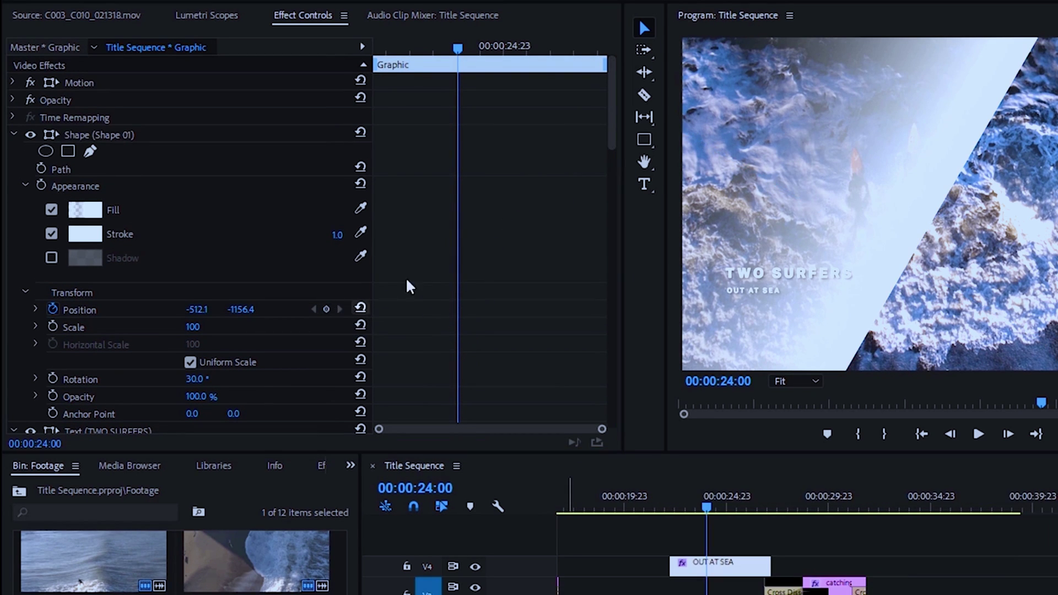
drag(460, 50, 603, 66)
click(728, 126)
drag(728, 127, 722, 130)
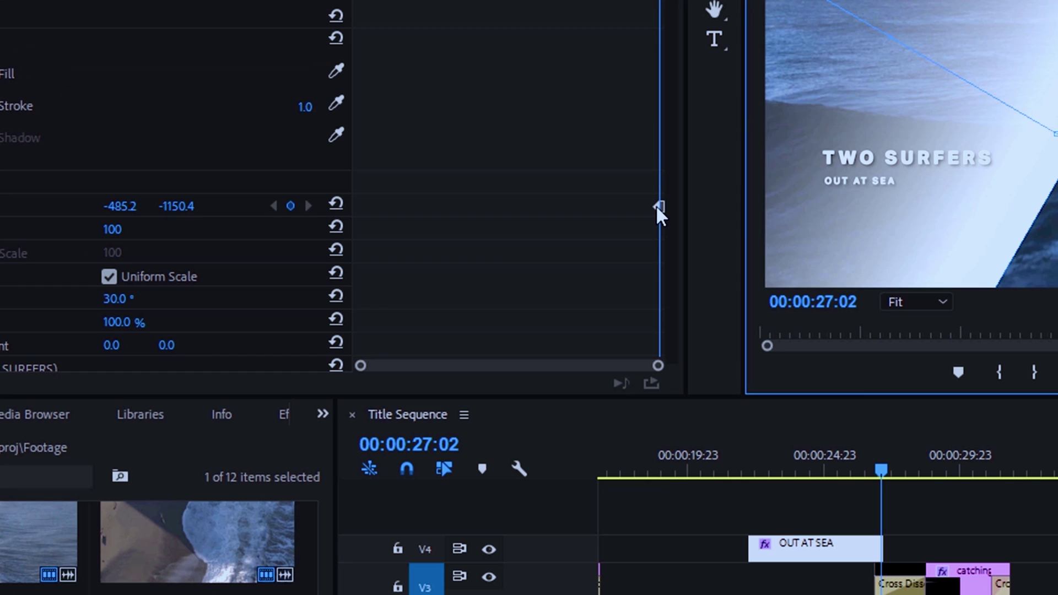
right_click(601, 310)
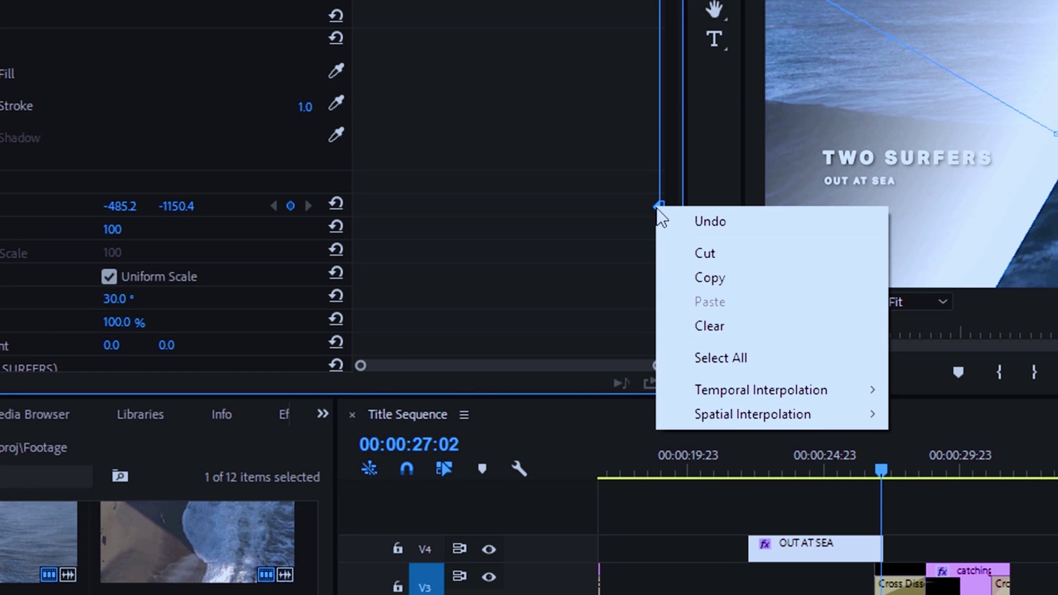
mouse_move(716, 383)
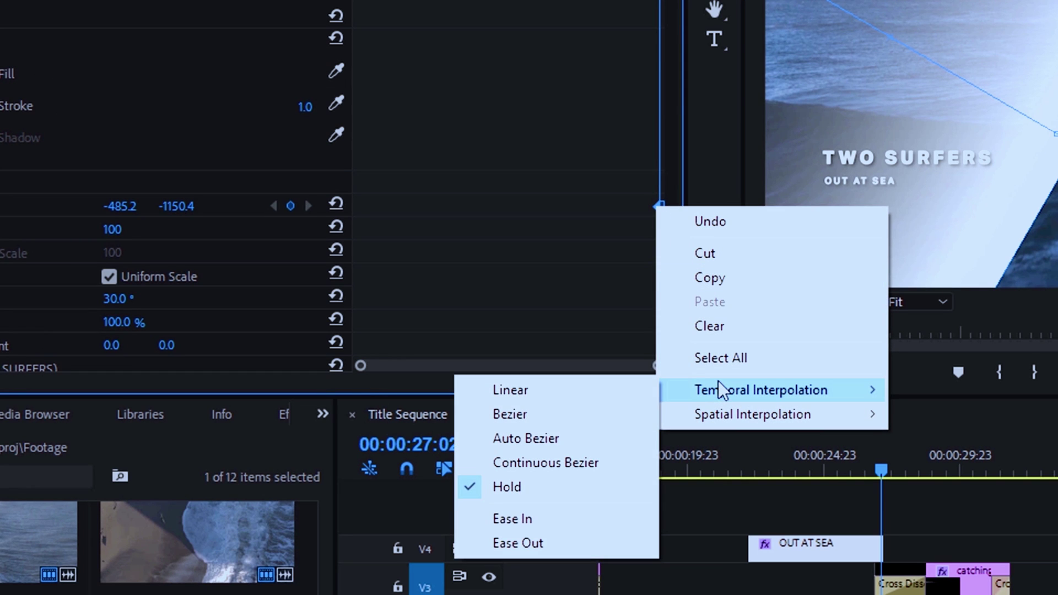
click(634, 412)
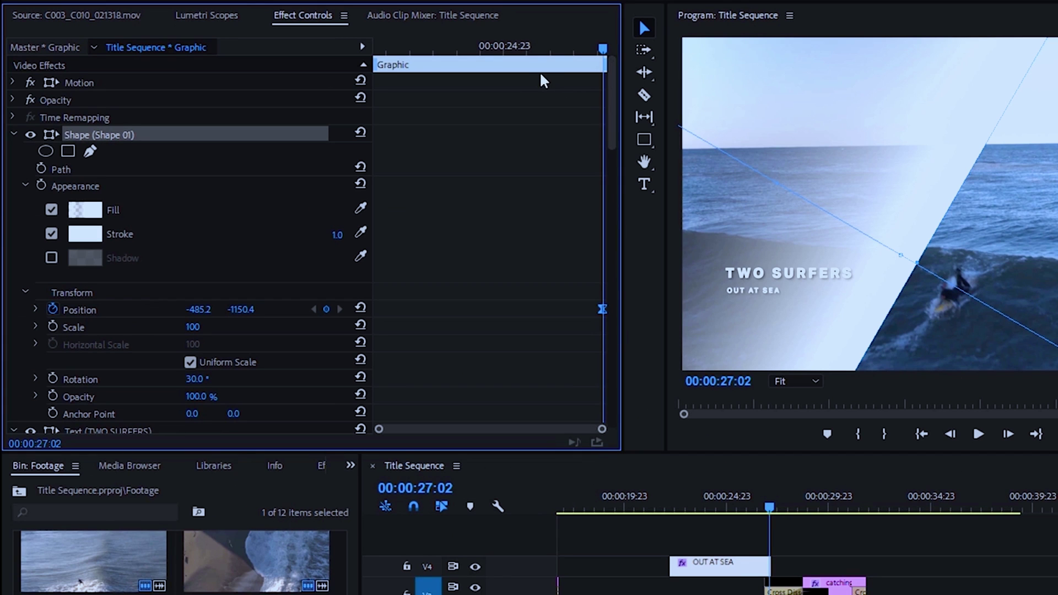
Keyframe the shape off-frame to the upper left at the clip start and preview the slide-in
drag(507, 53, 376, 53)
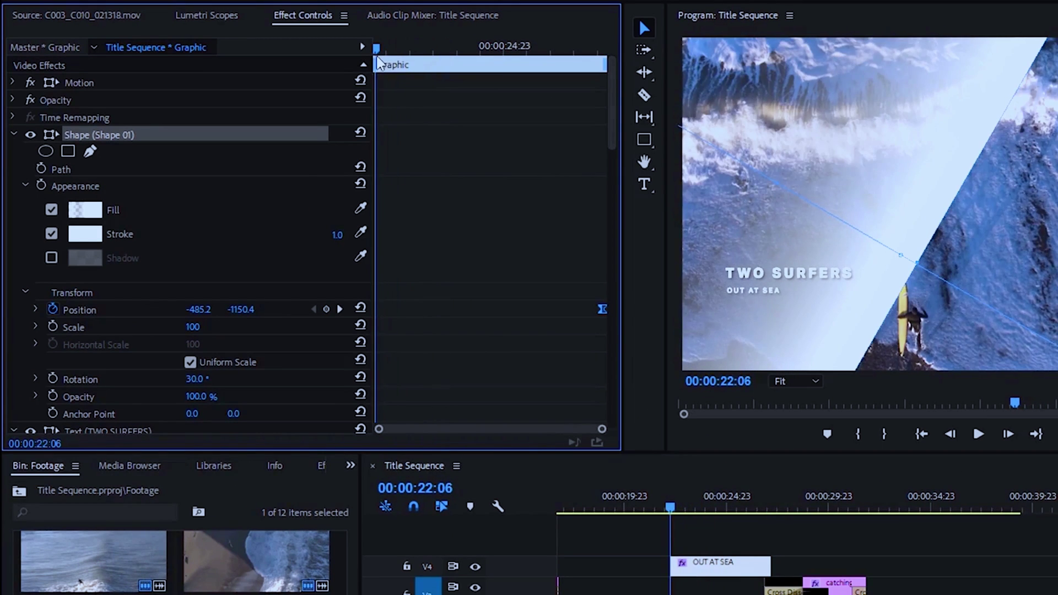
click(326, 309)
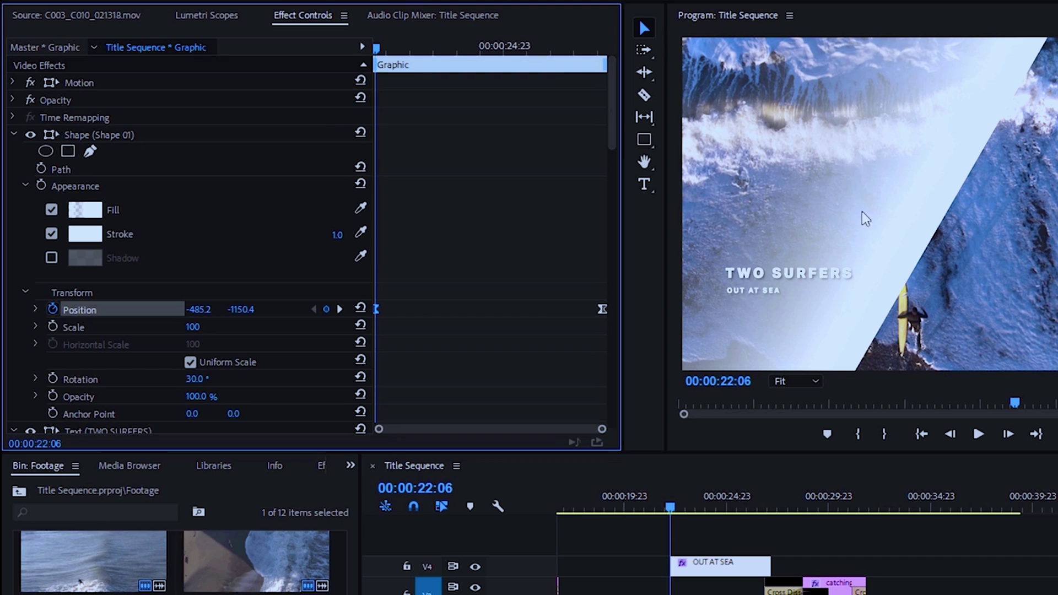
drag(865, 219, 769, 161)
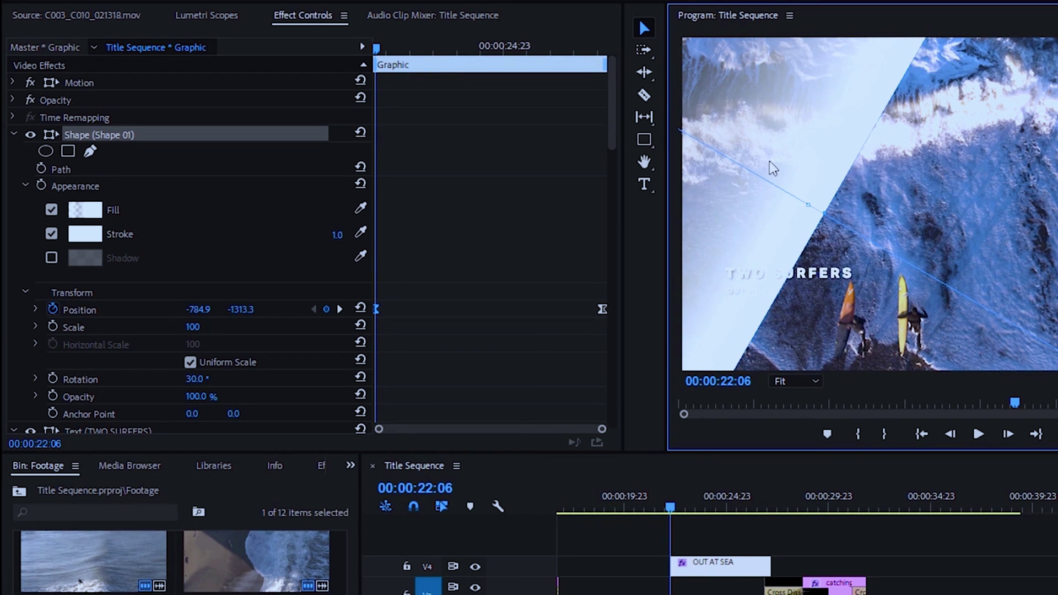
drag(388, 46, 553, 69)
drag(527, 66, 413, 65)
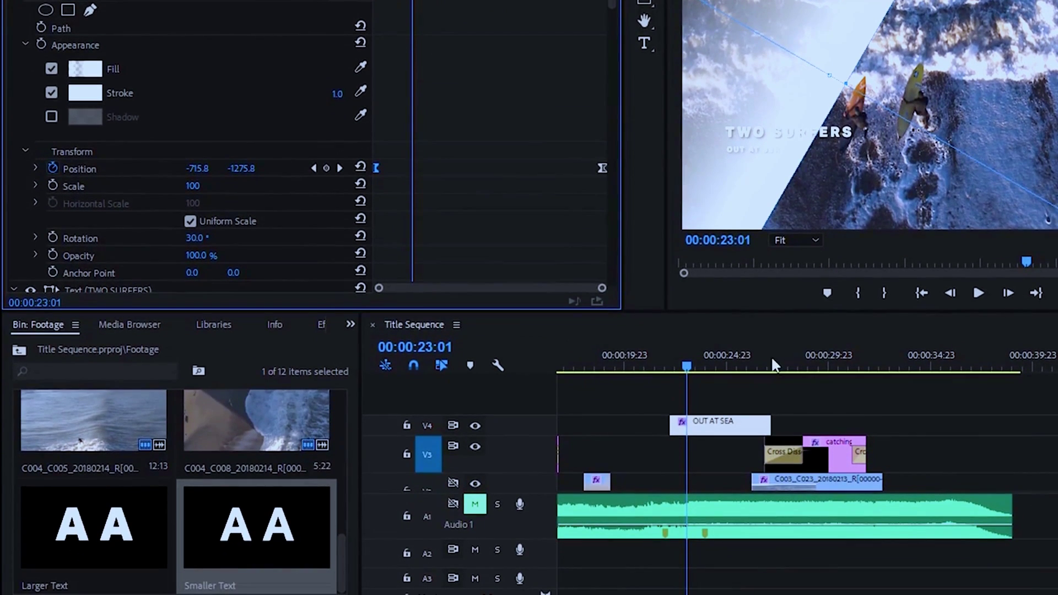
Add default cross dissolves to the start and end of the OUT AT SEA title clip
right_click(672, 423)
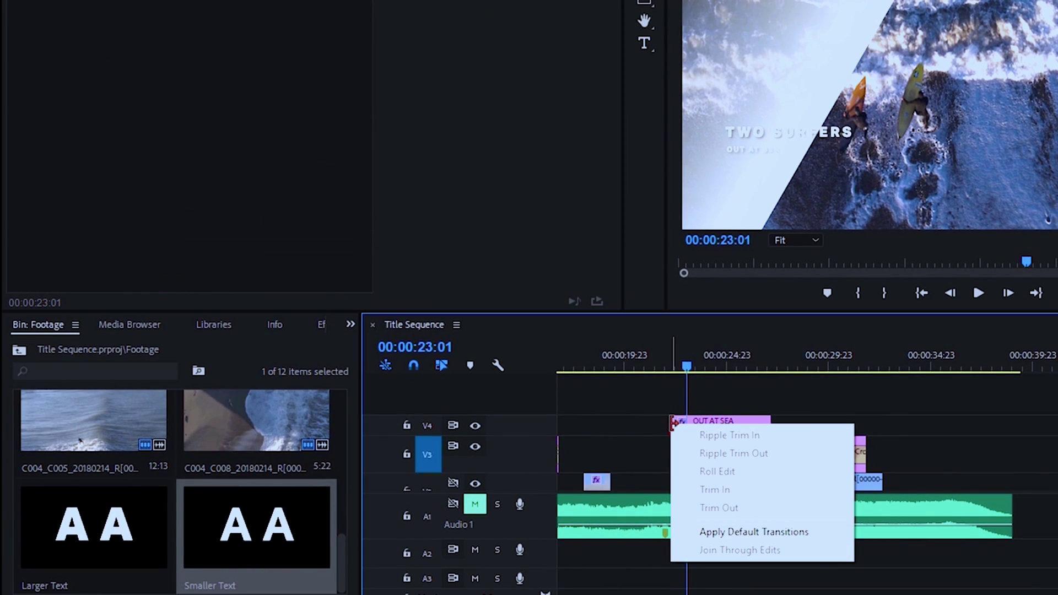
click(727, 531)
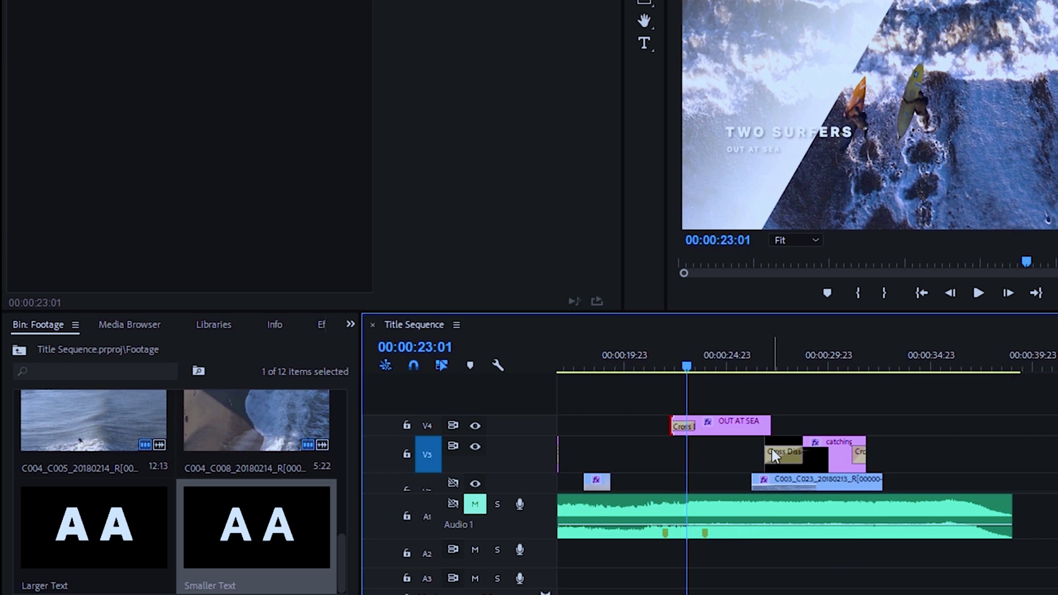
right_click(764, 421)
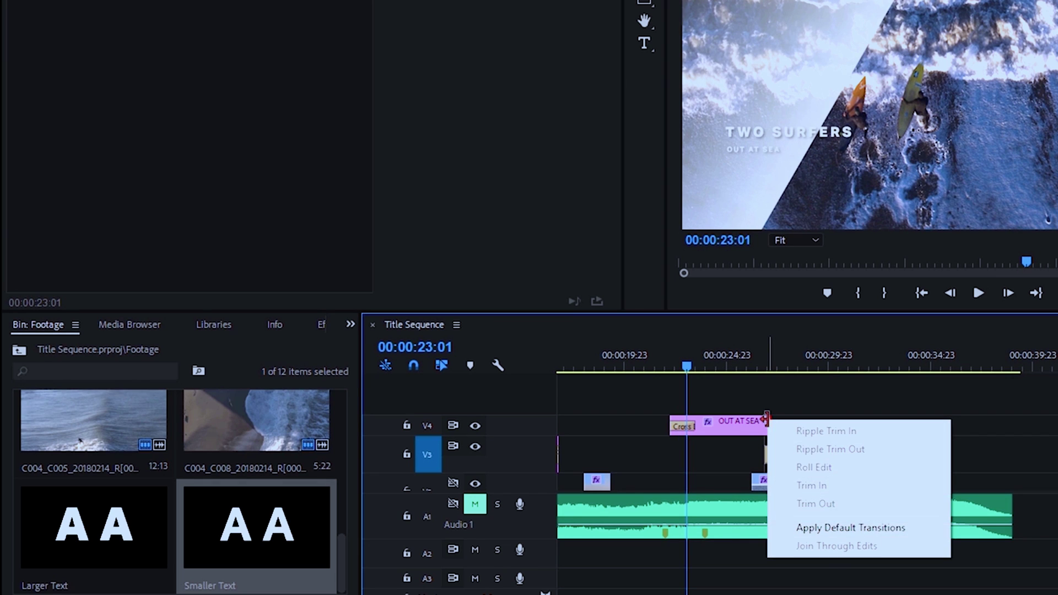
click(839, 529)
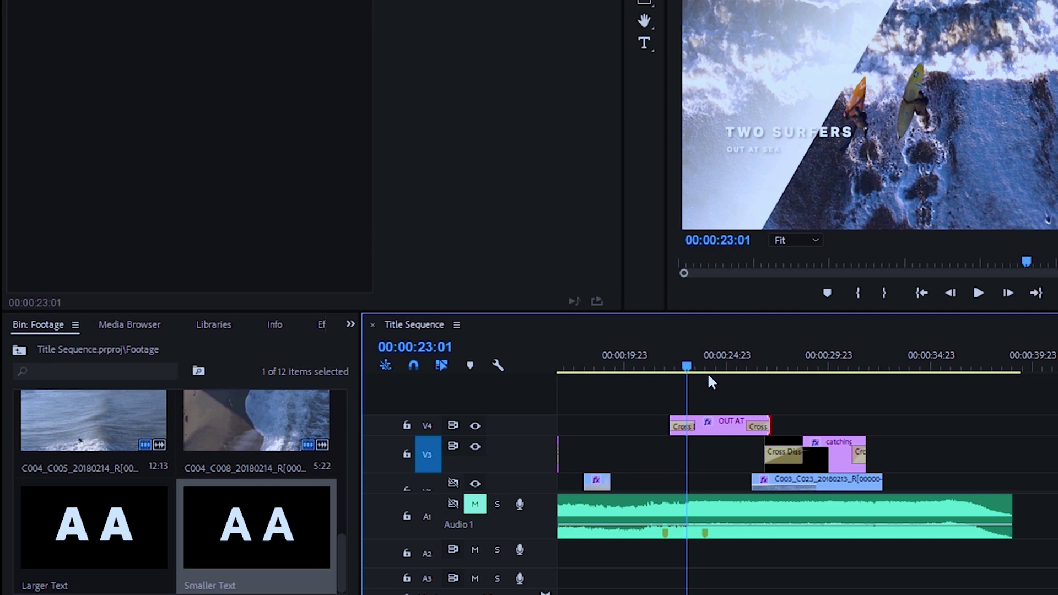
drag(687, 370, 763, 371)
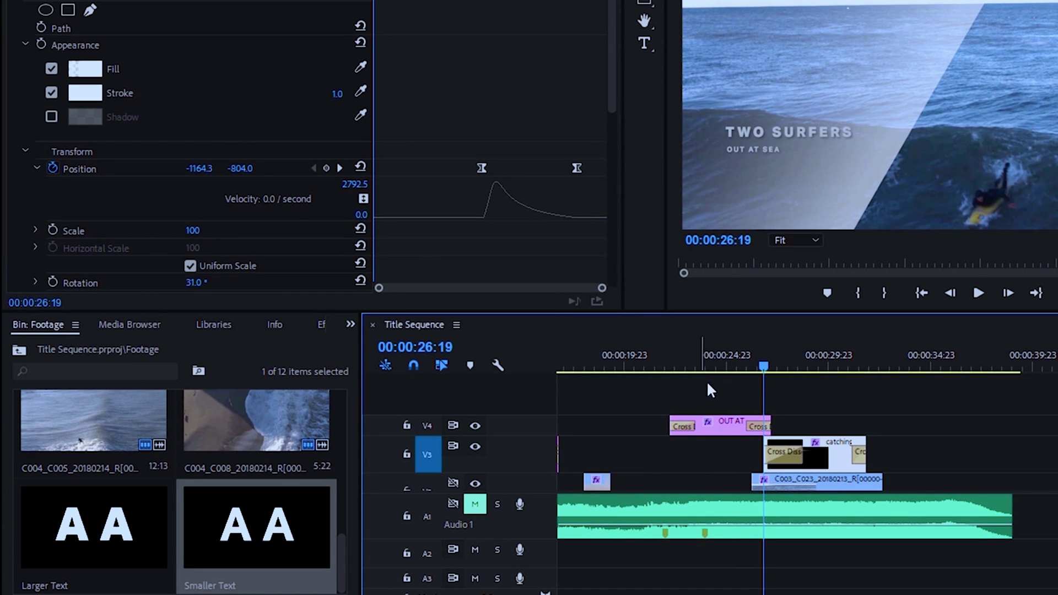
click(726, 426)
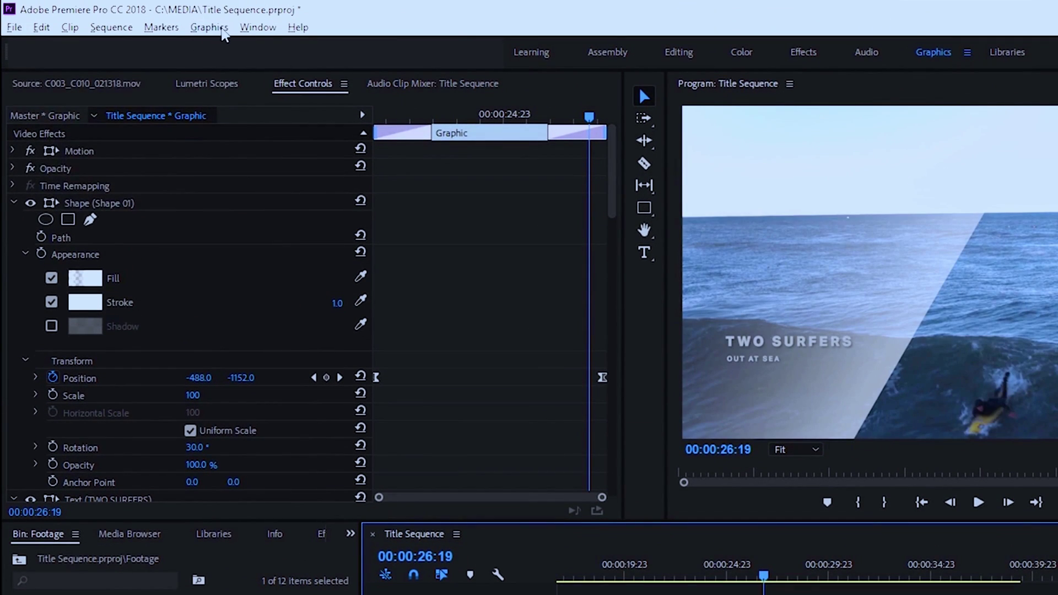
click(209, 28)
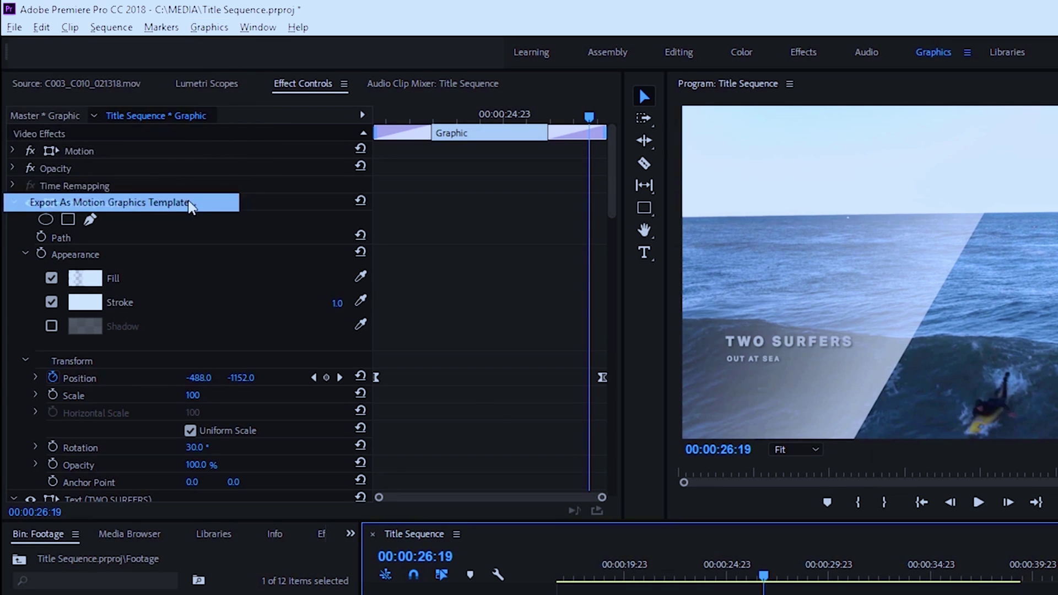
Export the graphic as Motion Graphics Template 'Surfing Title' into the Local Templates Folder
click(190, 203)
text(Surfing Title)
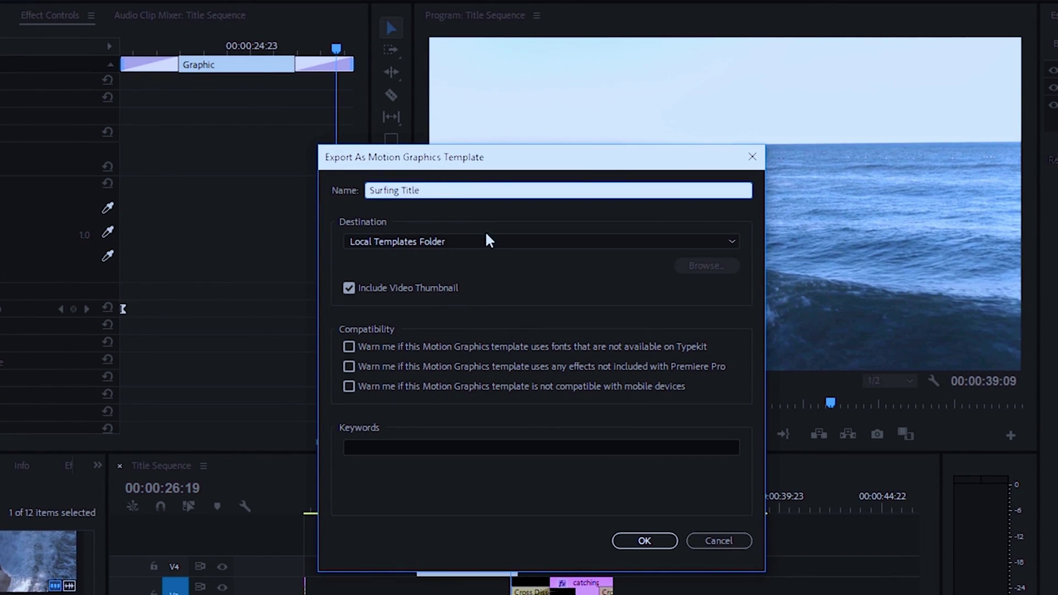
click(488, 238)
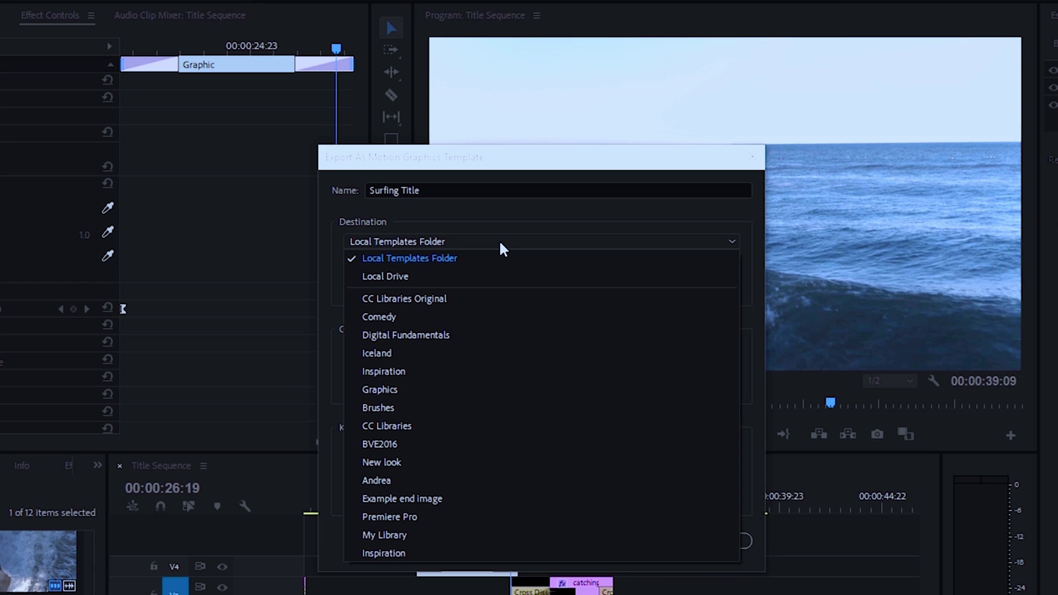
click(504, 238)
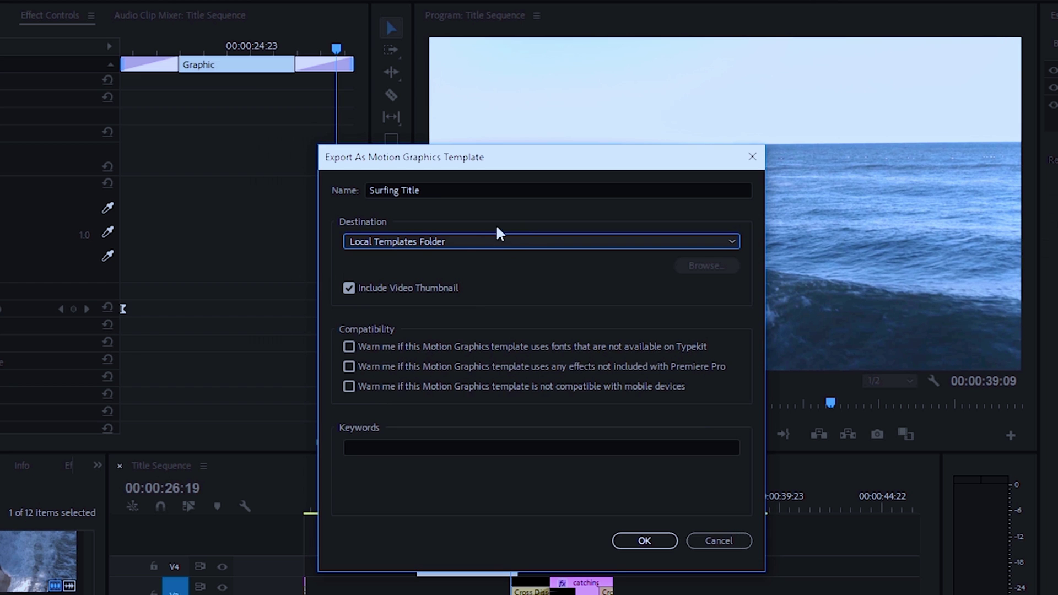
click(648, 541)
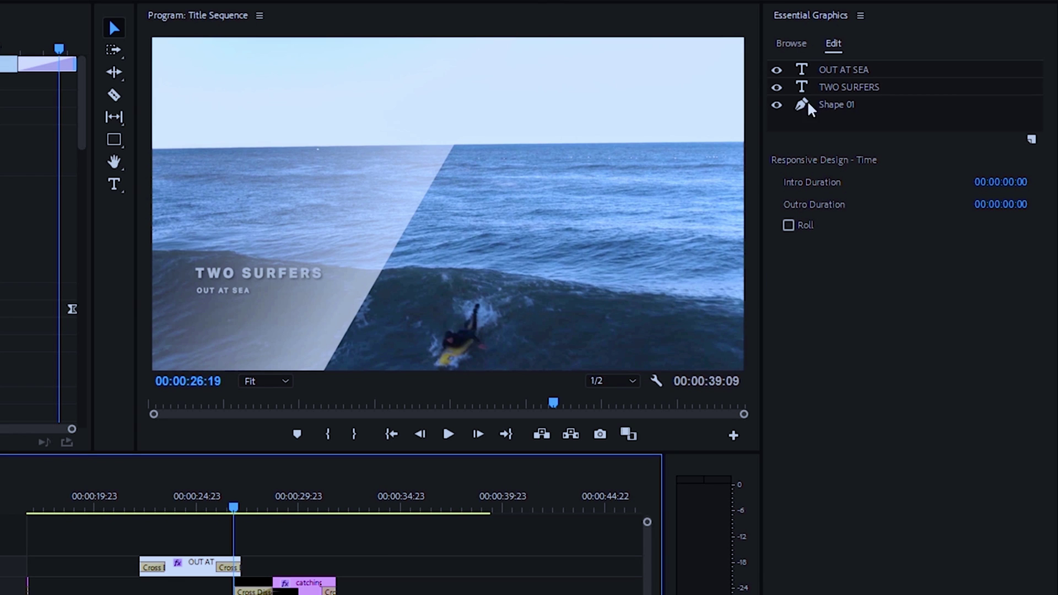
Place the Surfing Title template from Local Templates Folder onto track V3 and preview it
click(797, 42)
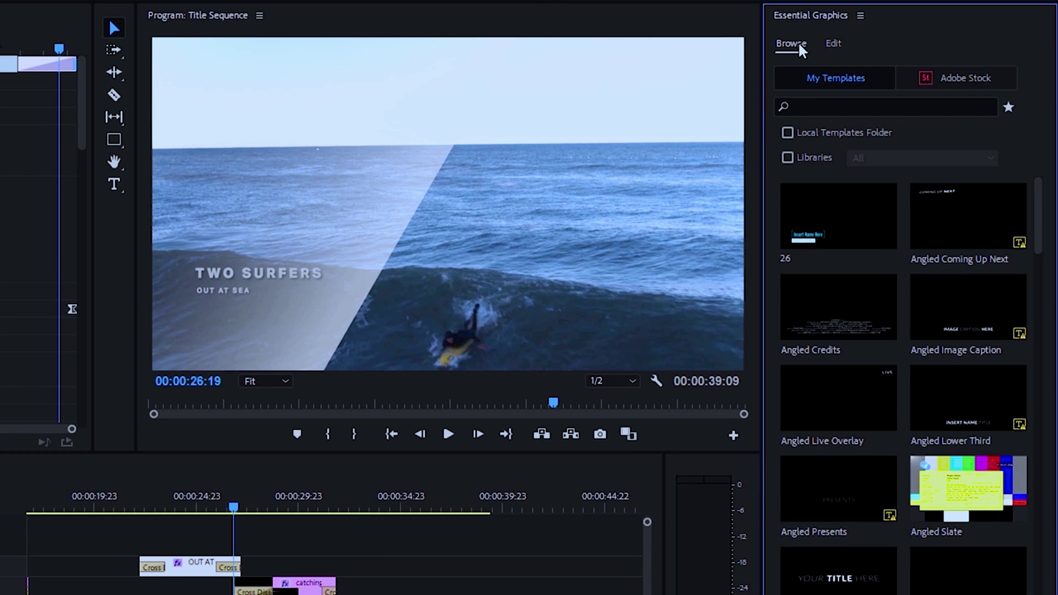
click(789, 131)
drag(1034, 209, 1041, 551)
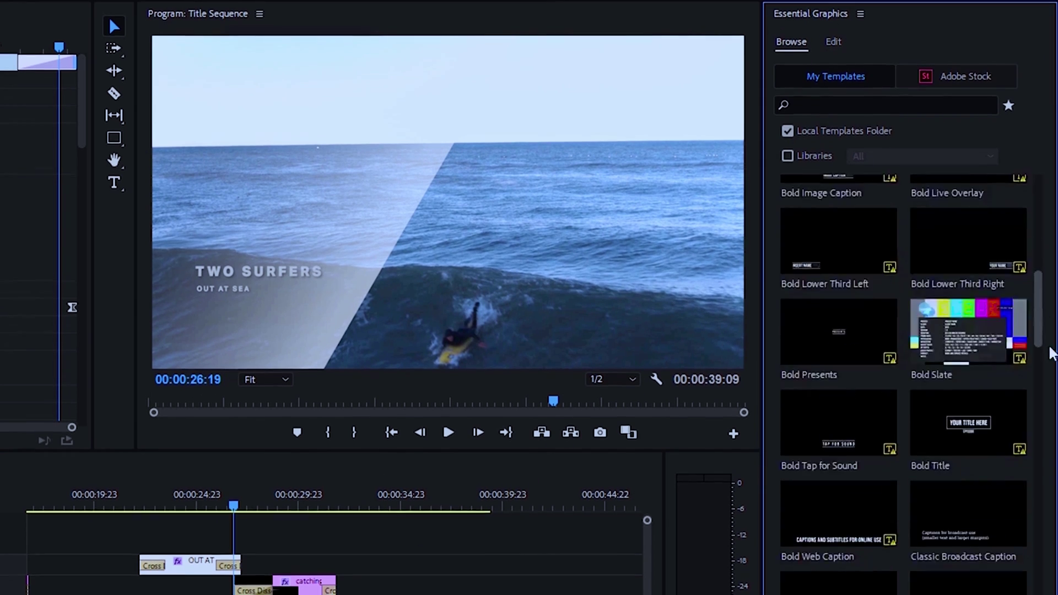
drag(1037, 441, 1033, 593)
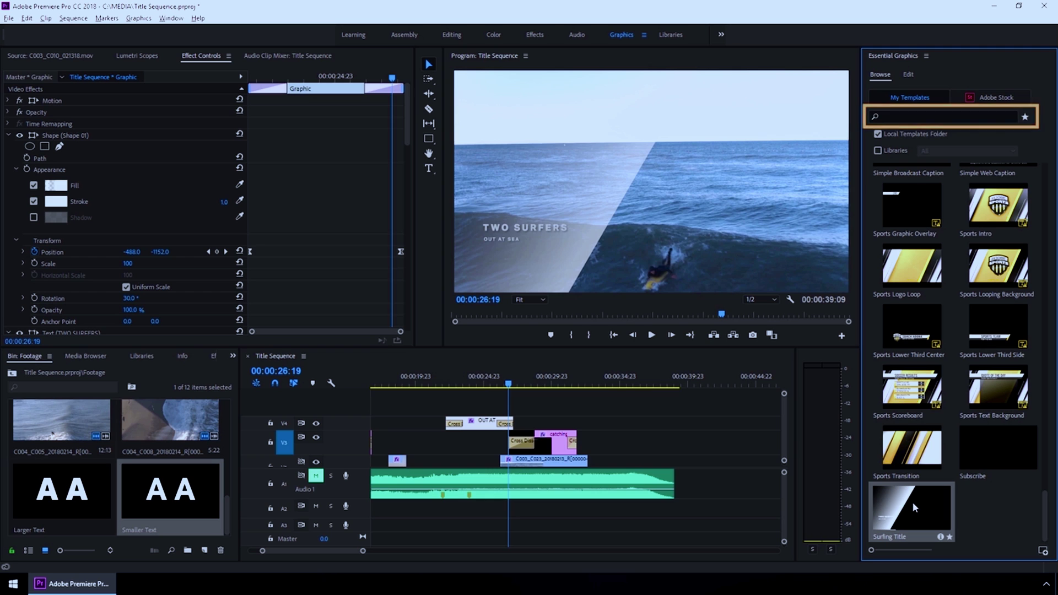
drag(913, 502, 624, 437)
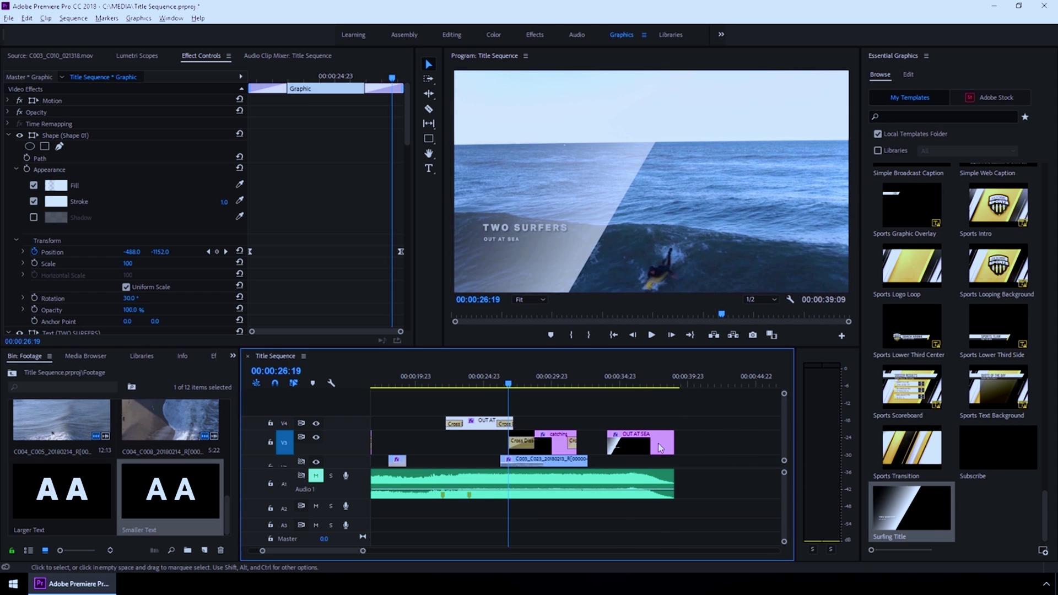
click(630, 386)
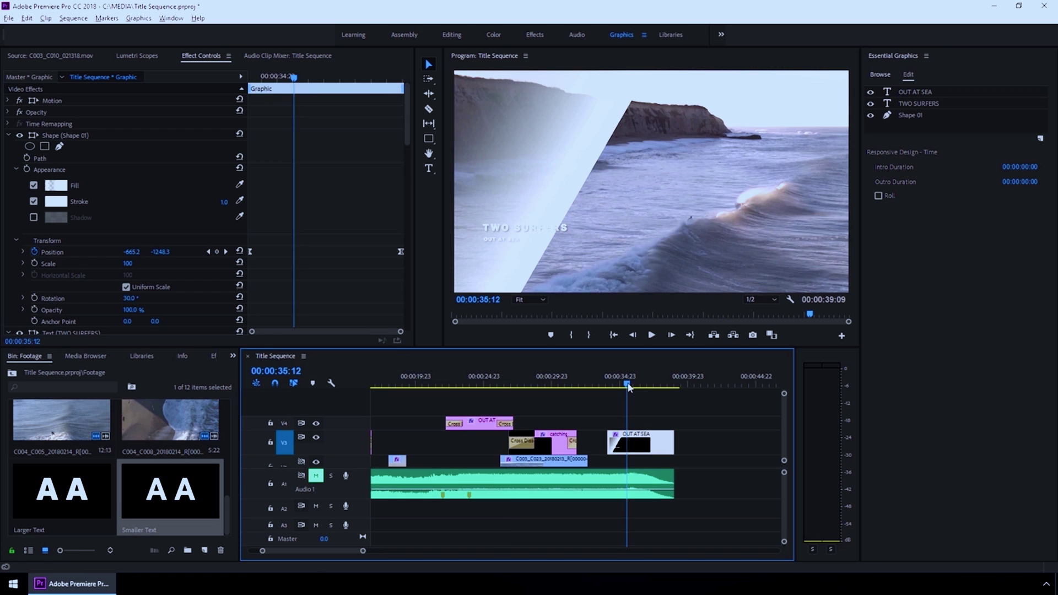